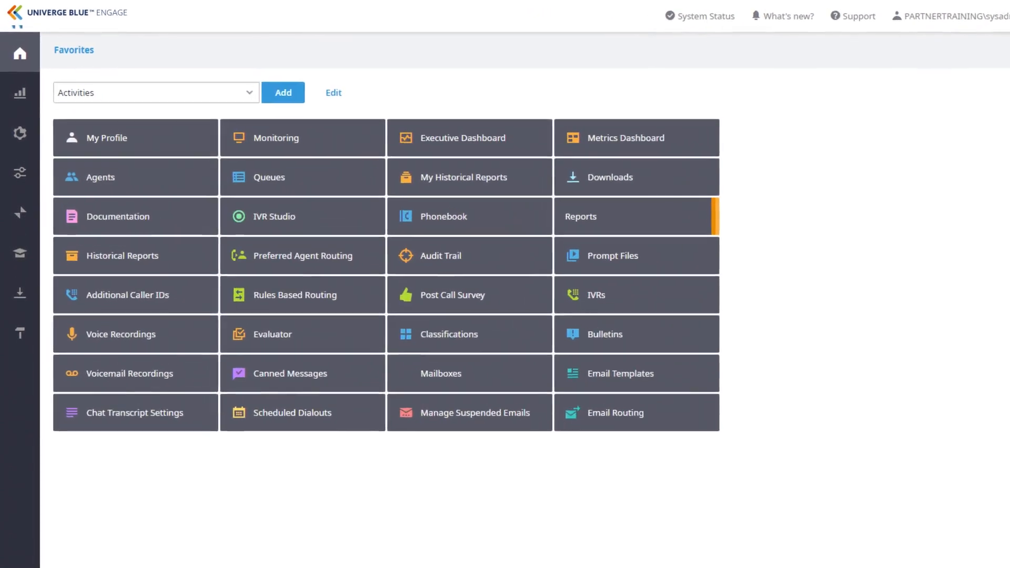
Open the Working Hours page in the general configuration settings
{"action": "left_click", "coordinate": [14, 189]}
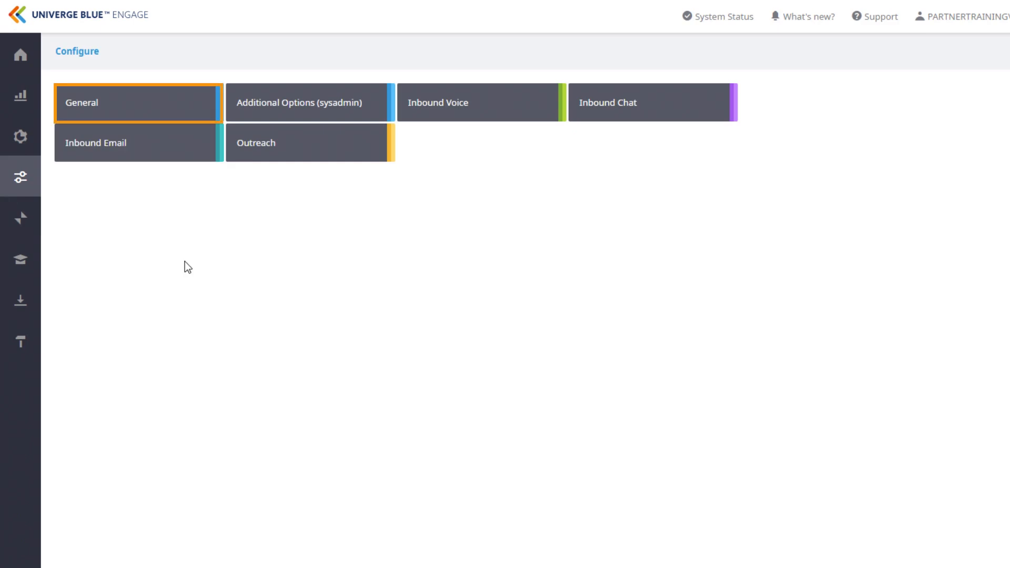
{"action": "left_click", "coordinate": [162, 112]}
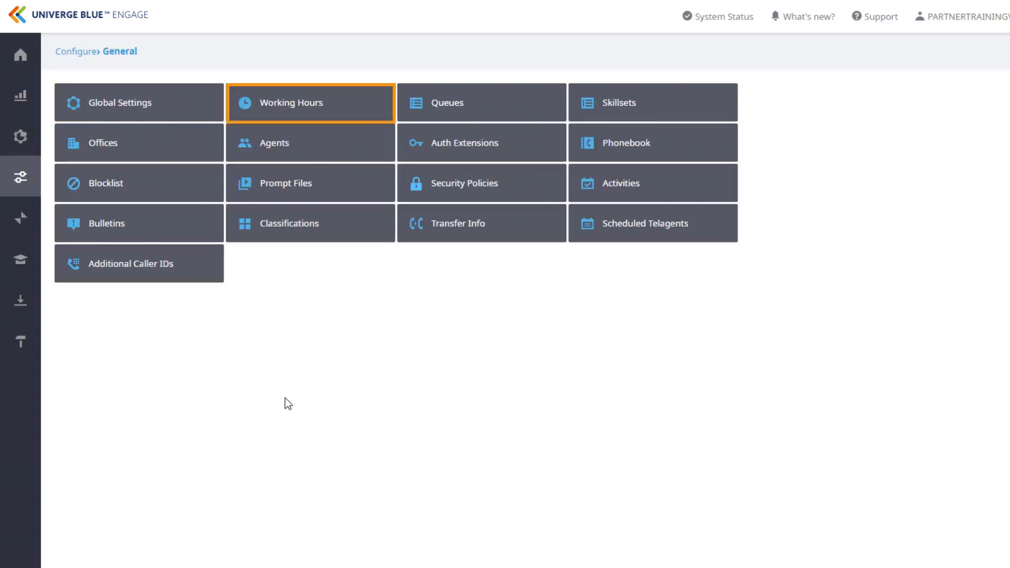
{"action": "left_click", "coordinate": [364, 109]}
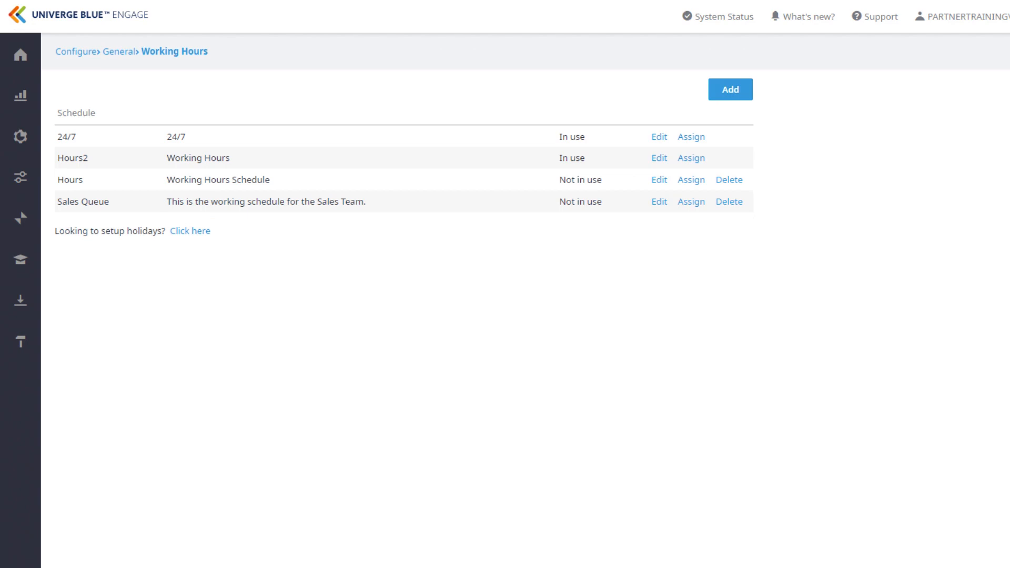
Add a working hours schedule named "Training" with the description "Schedule for Training"
{"action": "left_click", "coordinate": [732, 92]}
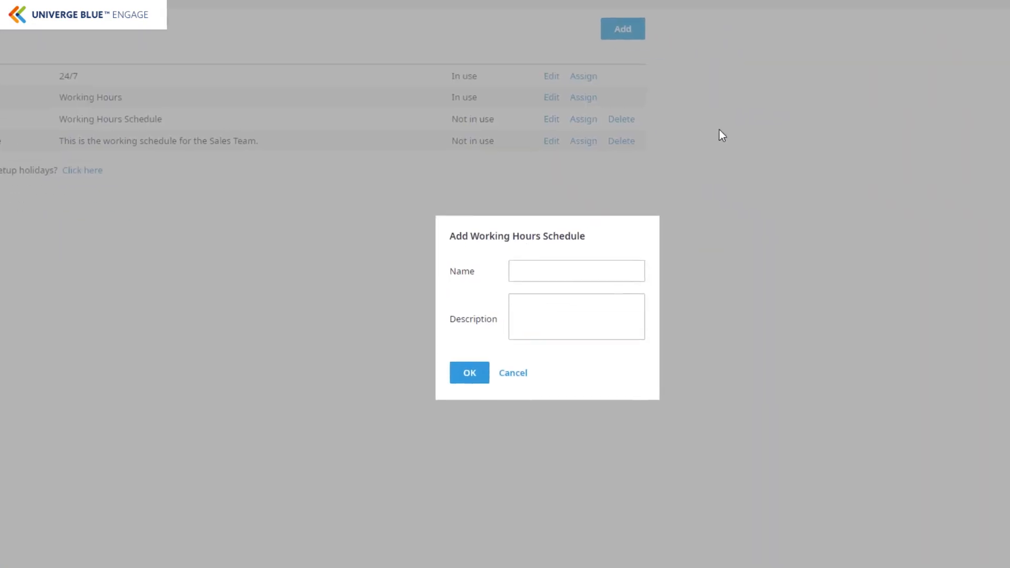
{"action": "left_click", "coordinate": [705, 331]}
{"action": "type", "text": "Training"}
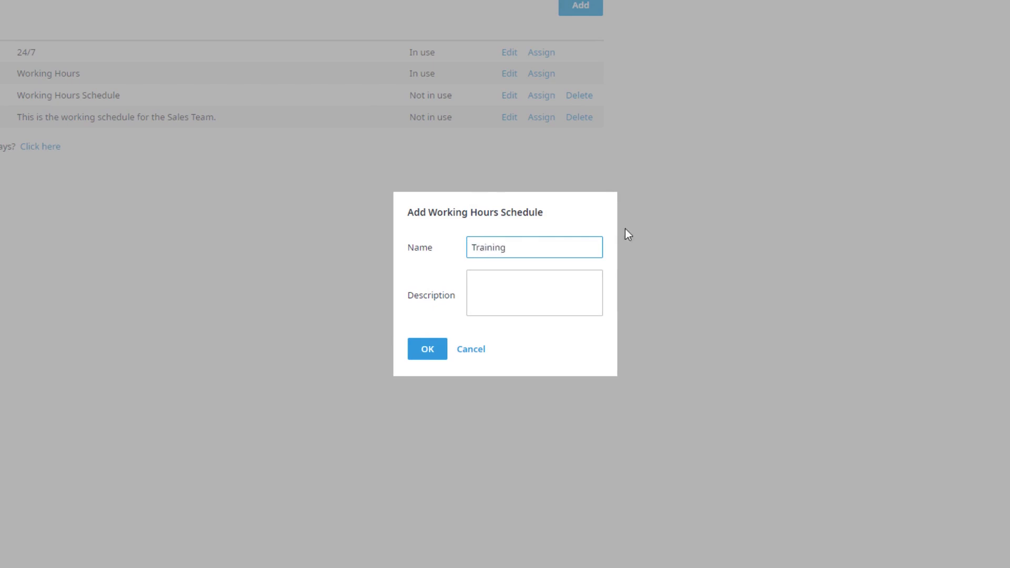
{"action": "left_click", "coordinate": [529, 286]}
{"action": "type", "text": "Schedule for Training"}
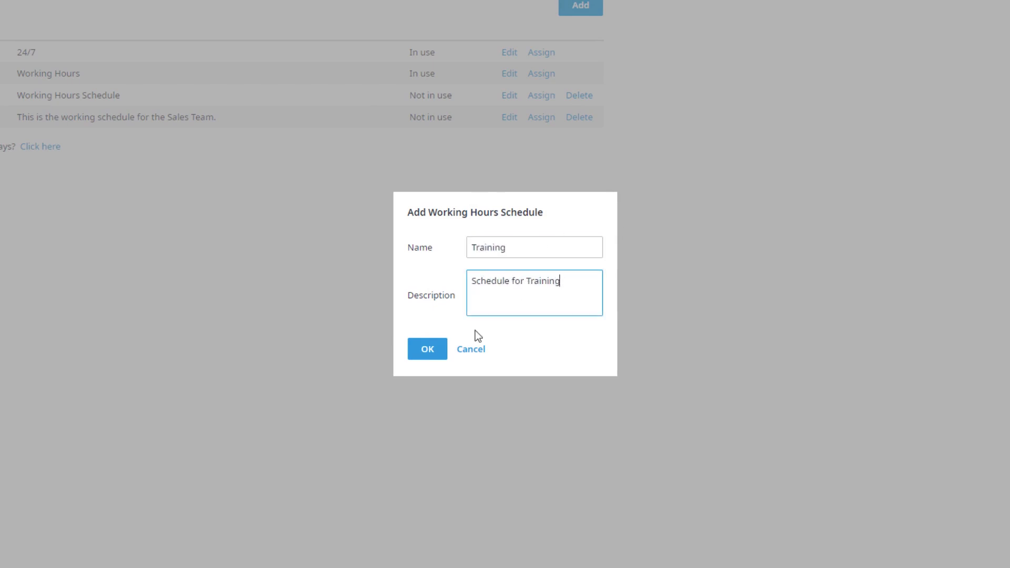
{"action": "left_click", "coordinate": [440, 356]}
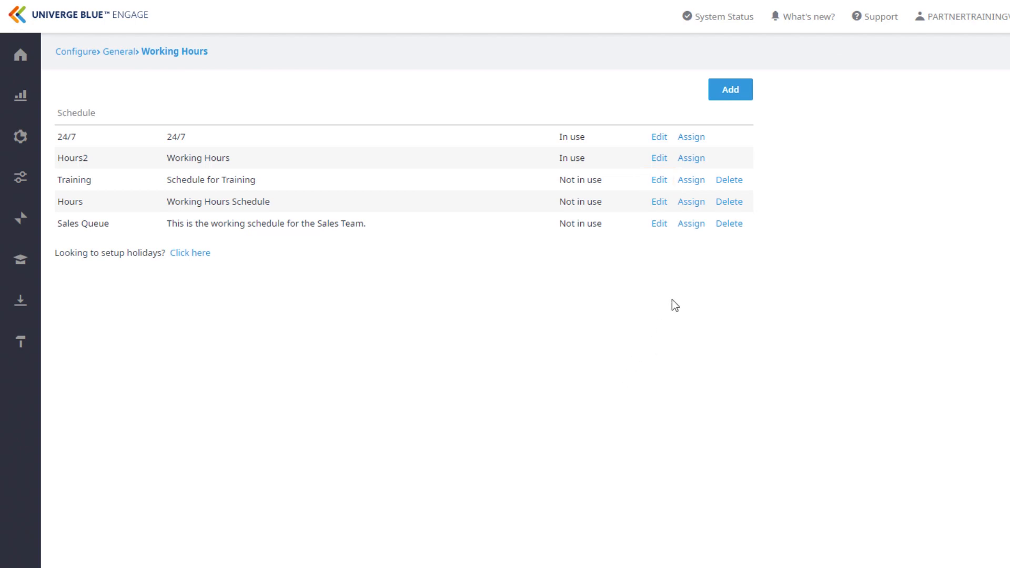
Edit the Training schedule and start a new Monday interval described as "Open times during the Week"
{"action": "left_click", "coordinate": [660, 181]}
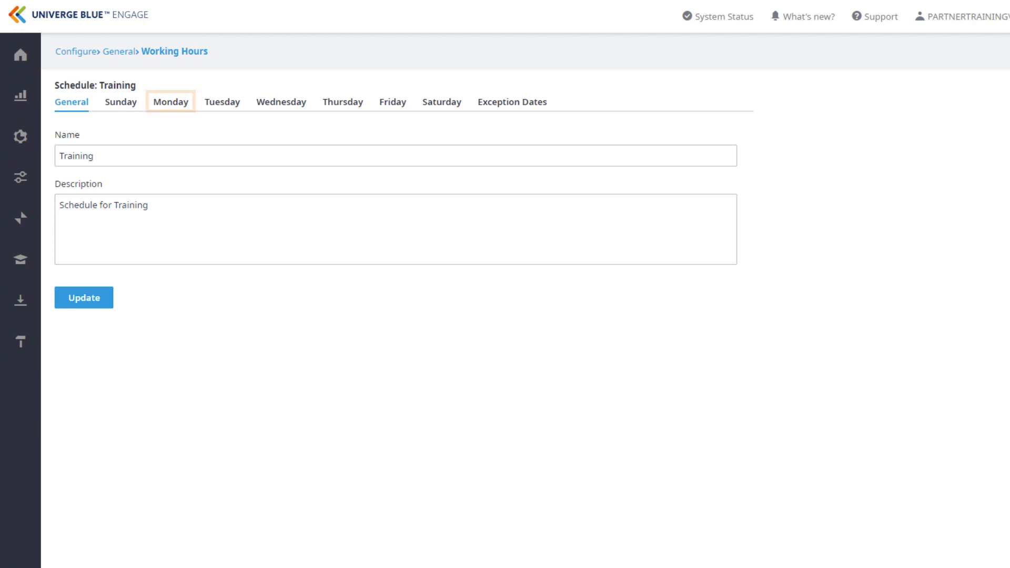
{"action": "left_click", "coordinate": [170, 102]}
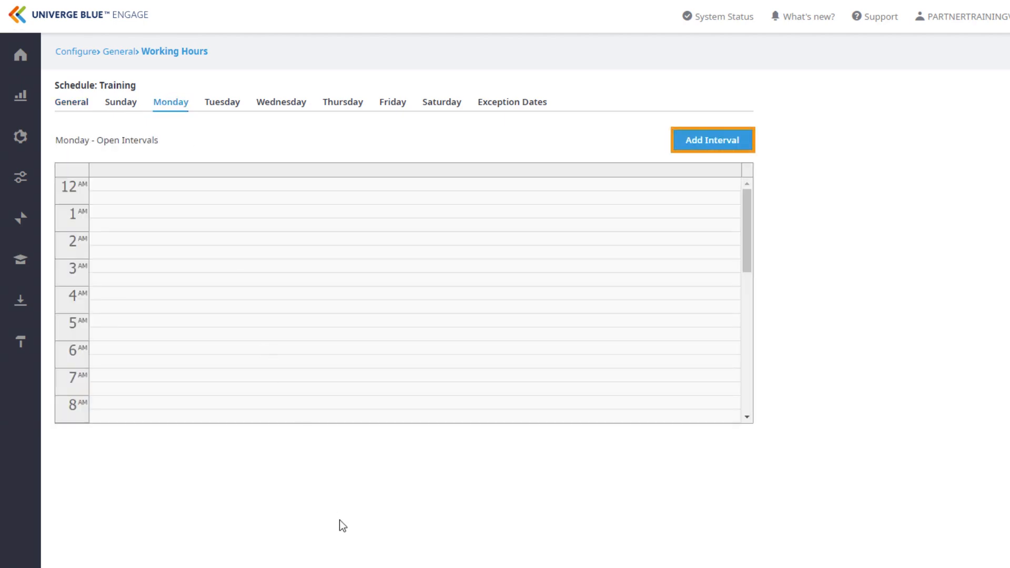
{"action": "left_click", "coordinate": [708, 144]}
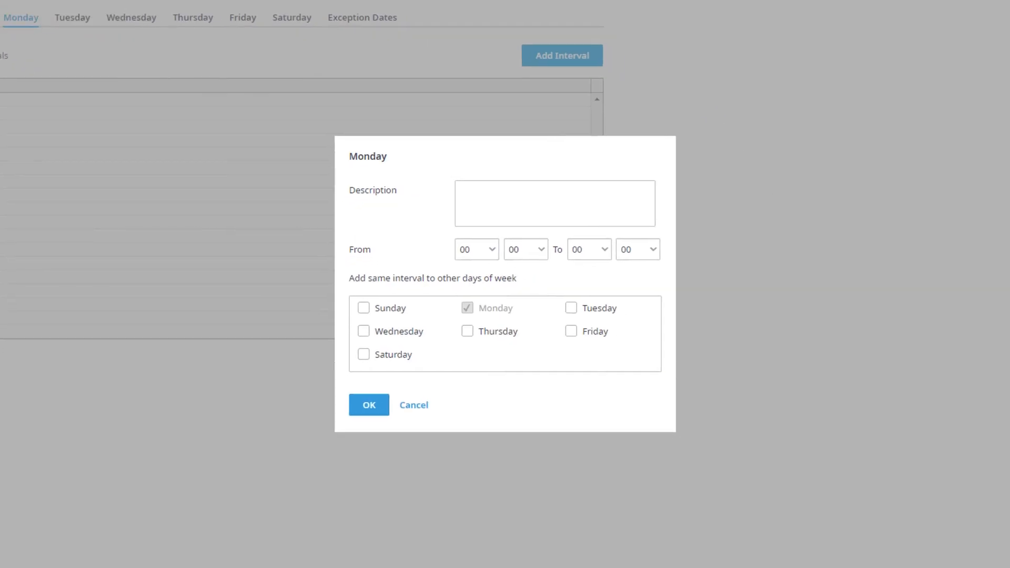
{"action": "left_click", "coordinate": [555, 204]}
{"action": "type", "text": "Open times"}
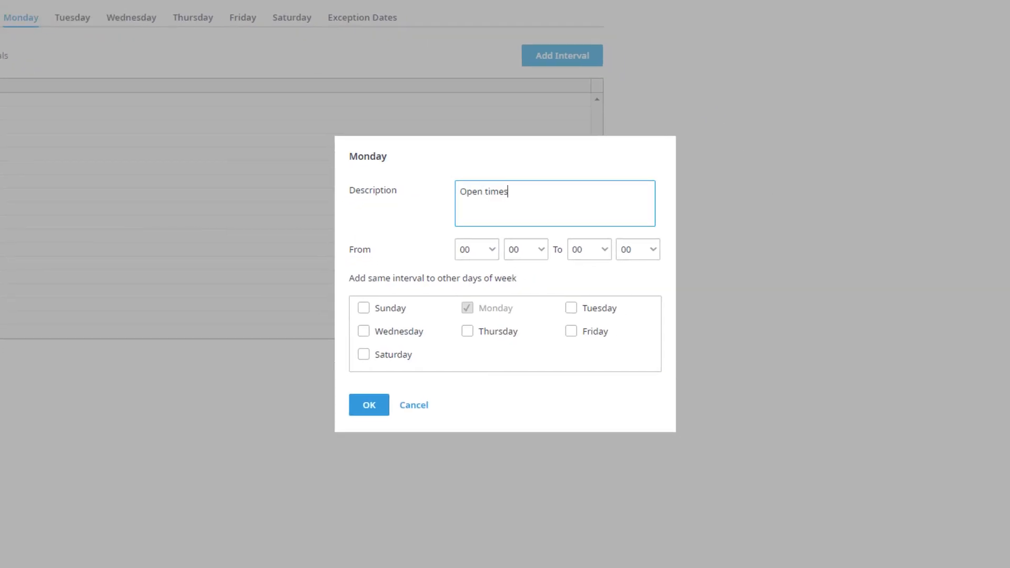
{"action": "type", "text": " during the Week"}
Set the new Monday interval to run from 08:00 to 17:30
{"action": "left_click", "coordinate": [477, 250]}
{"action": "left_click", "coordinate": [467, 371]}
{"action": "left_click", "coordinate": [589, 249]}
{"action": "left_click", "coordinate": [585, 485]}
{"action": "left_click", "coordinate": [638, 250]}
{"action": "scroll", "coordinate": [632, 396], "scroll_direction": "down", "scroll_amount": 5}
{"action": "left_click", "coordinate": [626, 383]}
Apply the Monday "Open times during the Week" interval to Tuesday through Friday as well and save it
{"action": "left_click", "coordinate": [364, 331]}
{"action": "left_click", "coordinate": [467, 331]}
{"action": "left_click", "coordinate": [571, 331]}
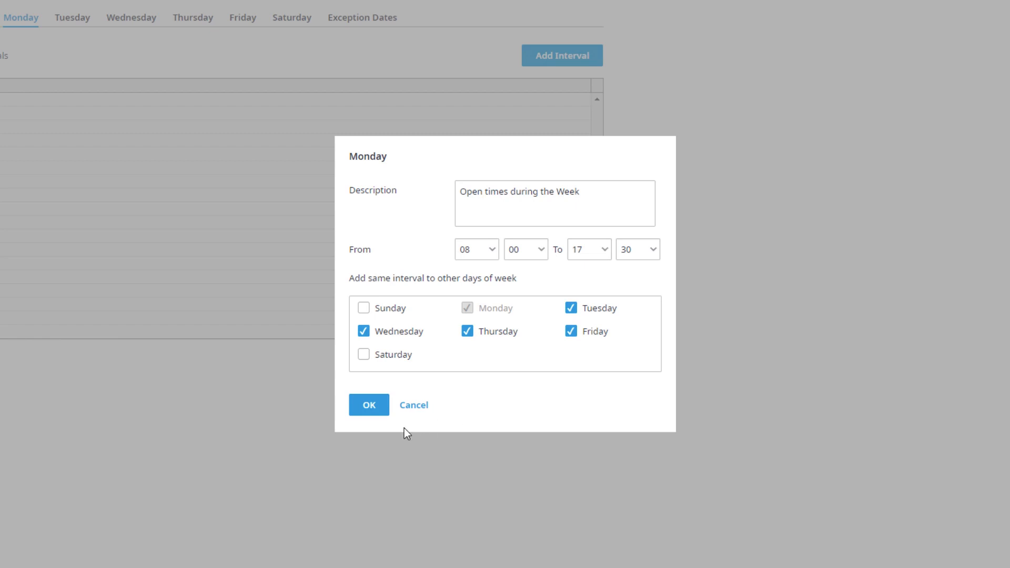
{"action": "left_click", "coordinate": [370, 411]}
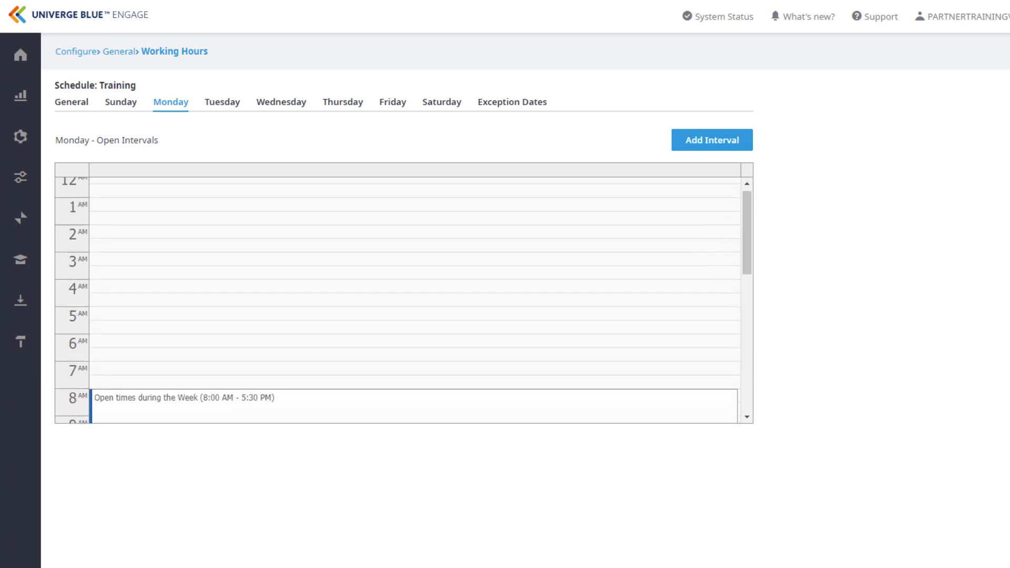
Start a new Saturday interval in the Training schedule, described as "Open hours for Saturday"
{"action": "left_click", "coordinate": [225, 103]}
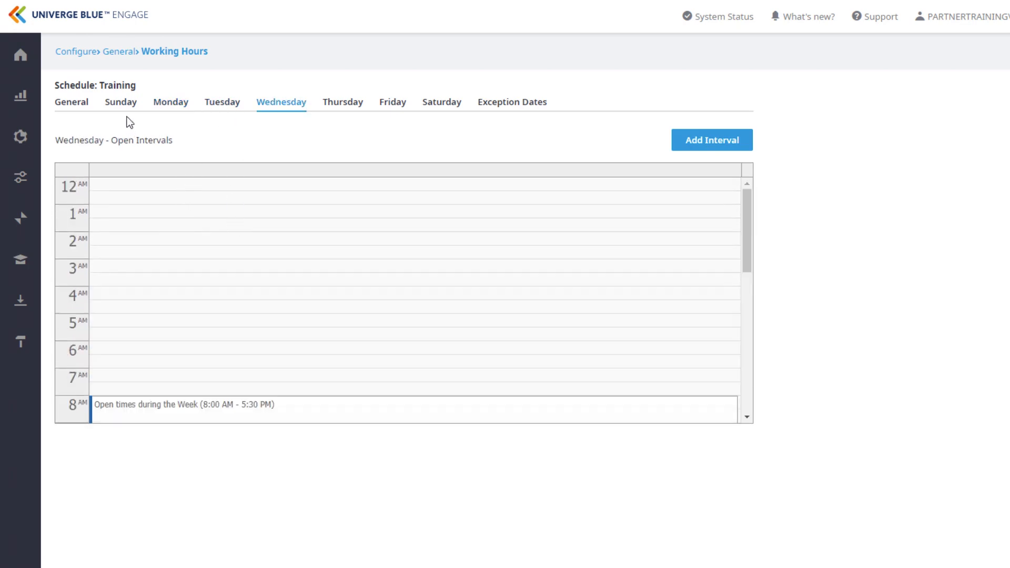
{"action": "left_click", "coordinate": [130, 104]}
{"action": "scroll", "coordinate": [215, 248], "scroll_direction": "down", "scroll_amount": 1}
{"action": "scroll", "coordinate": [215, 249], "scroll_direction": "up", "scroll_amount": 1}
{"action": "left_click", "coordinate": [447, 110]}
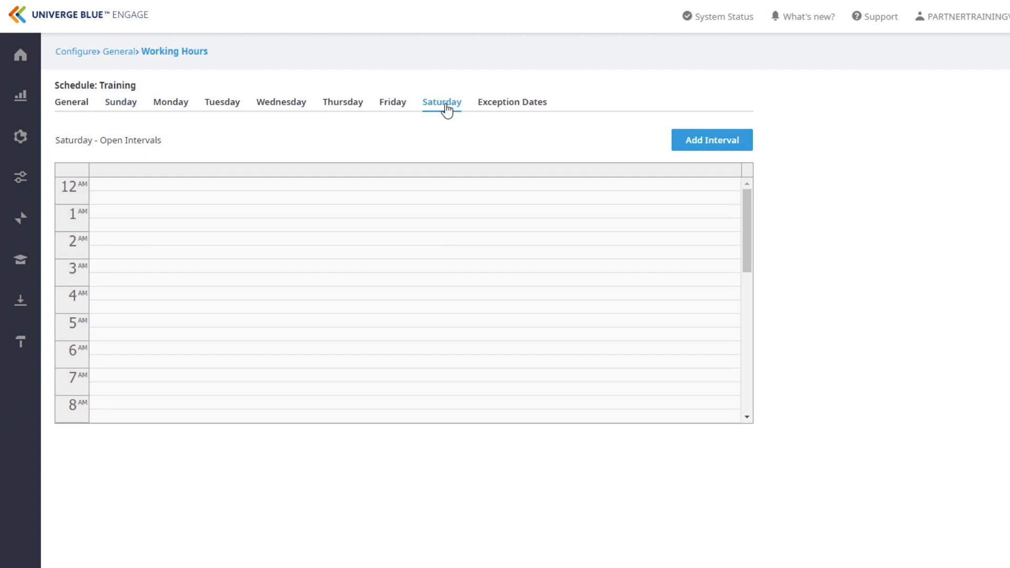
{"action": "left_click", "coordinate": [684, 146]}
{"action": "left_click", "coordinate": [652, 288]}
{"action": "type", "text": "Open hours for Saturday"}
Set the Saturday interval to run from 08:00 to 15:00 and save it
{"action": "left_click", "coordinate": [477, 250]}
{"action": "left_click", "coordinate": [472, 371]}
{"action": "left_click", "coordinate": [598, 251]}
{"action": "left_click", "coordinate": [590, 462]}
{"action": "left_click", "coordinate": [369, 405]}
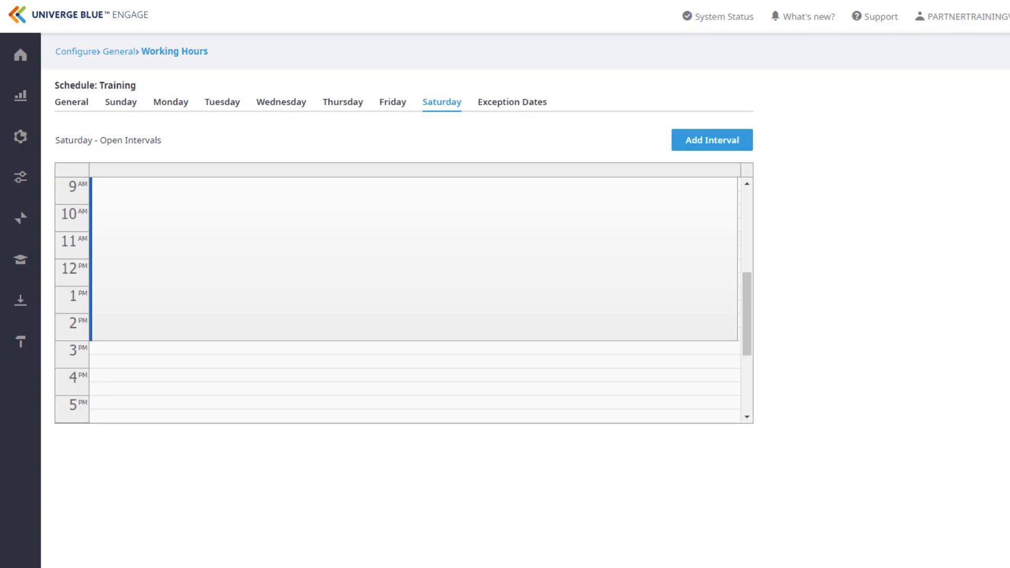
{"action": "scroll", "coordinate": [398, 300], "scroll_direction": "up", "scroll_amount": 2}
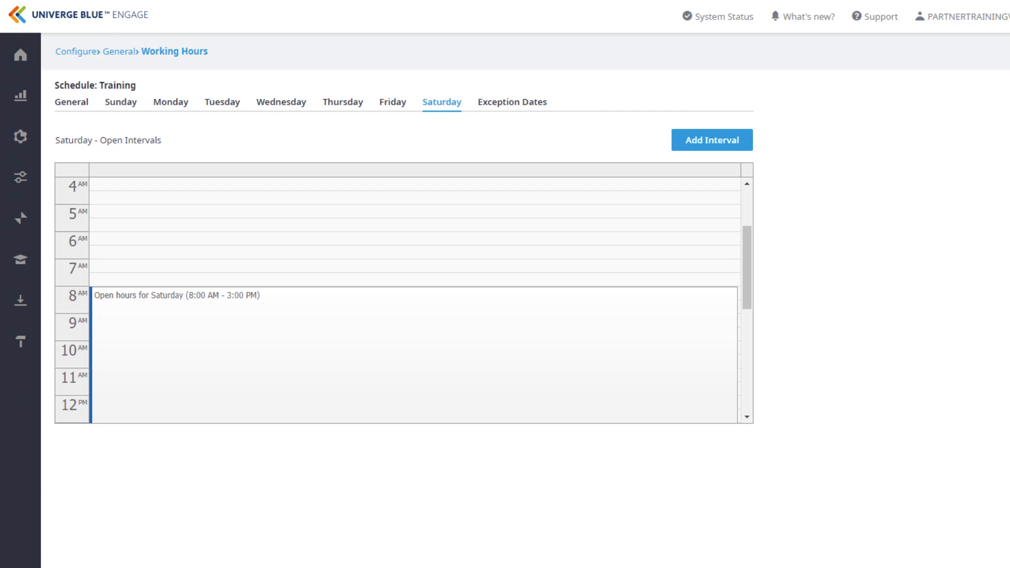
Open Monday's existing interval for editing and change its description to "Morning"
{"action": "left_click", "coordinate": [171, 103]}
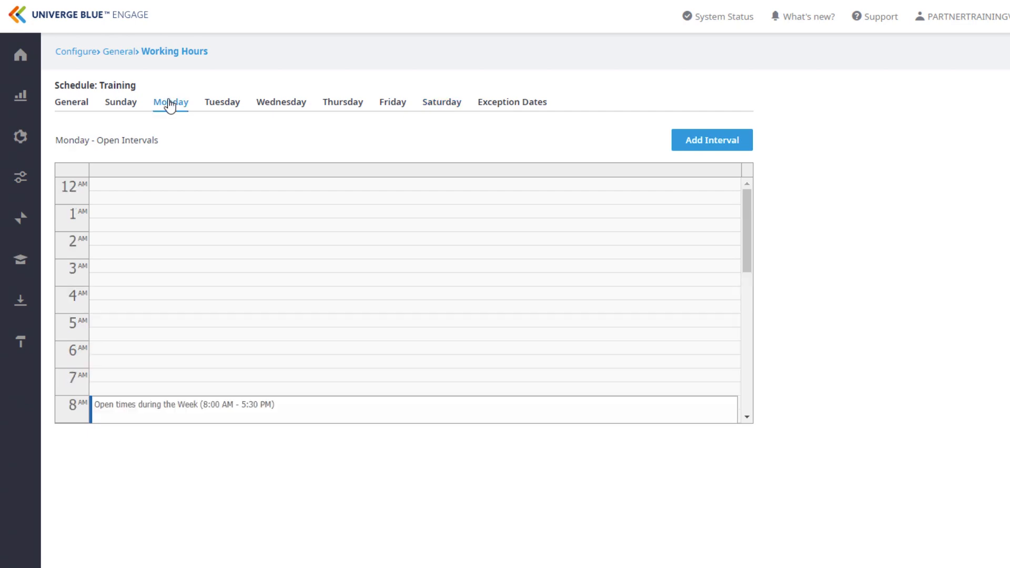
{"action": "scroll", "coordinate": [342, 203], "scroll_direction": "down", "scroll_amount": 1}
{"action": "scroll", "coordinate": [340, 200], "scroll_direction": "down", "scroll_amount": 3}
{"action": "left_click", "coordinate": [314, 266]}
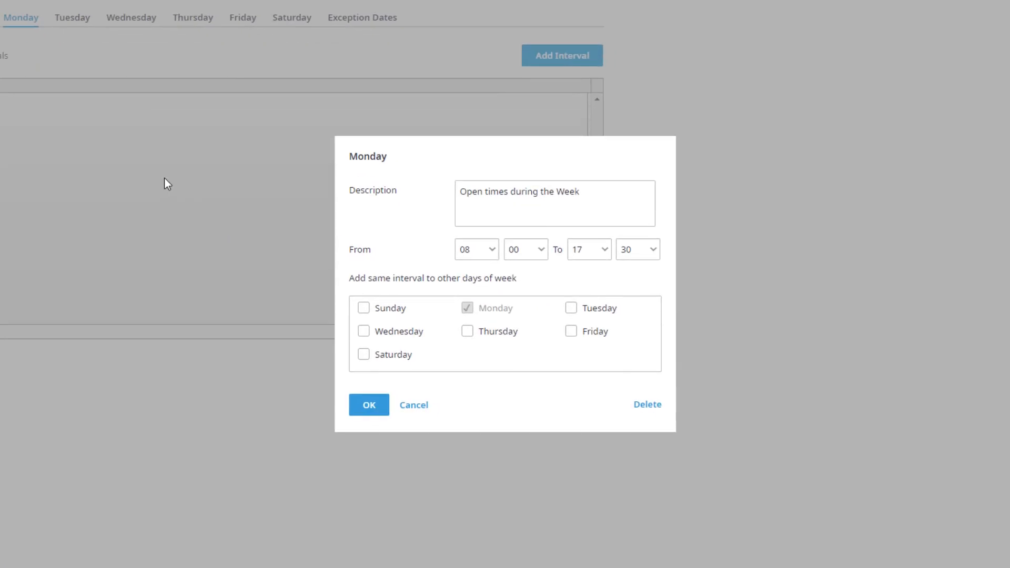
{"action": "left_click_drag", "start_coordinate": [582, 205], "coordinate": [455, 193]}
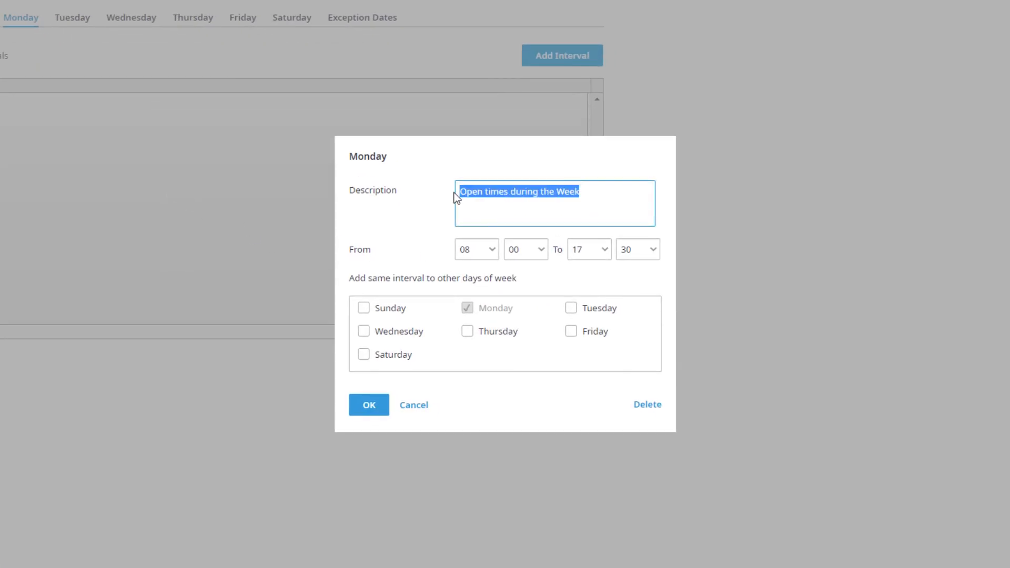
{"action": "type", "text": "Monning"}
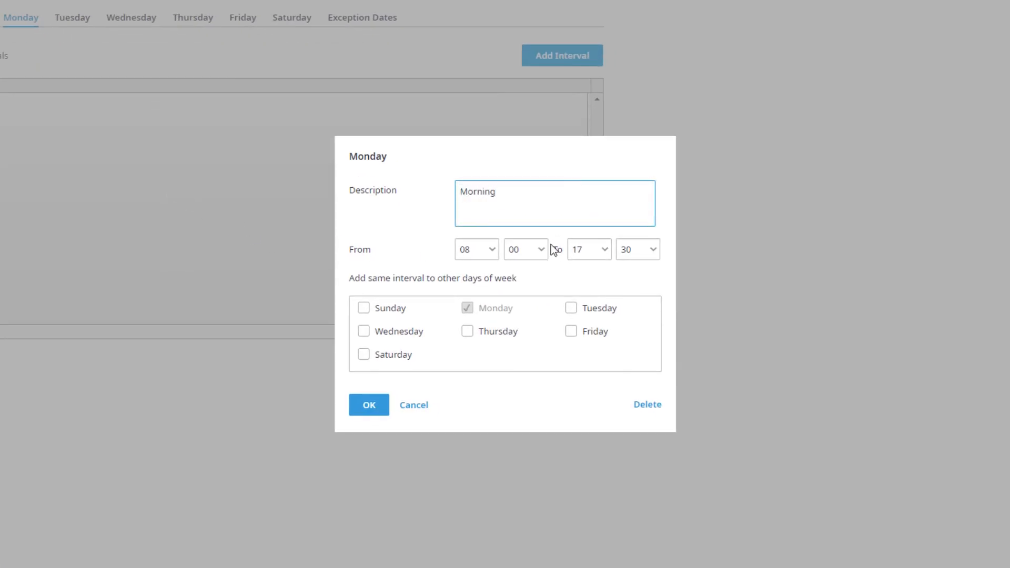
Set the end time of Monday's Morning interval to 12:00
{"action": "left_click", "coordinate": [605, 249]}
{"action": "left_click", "coordinate": [584, 423]}
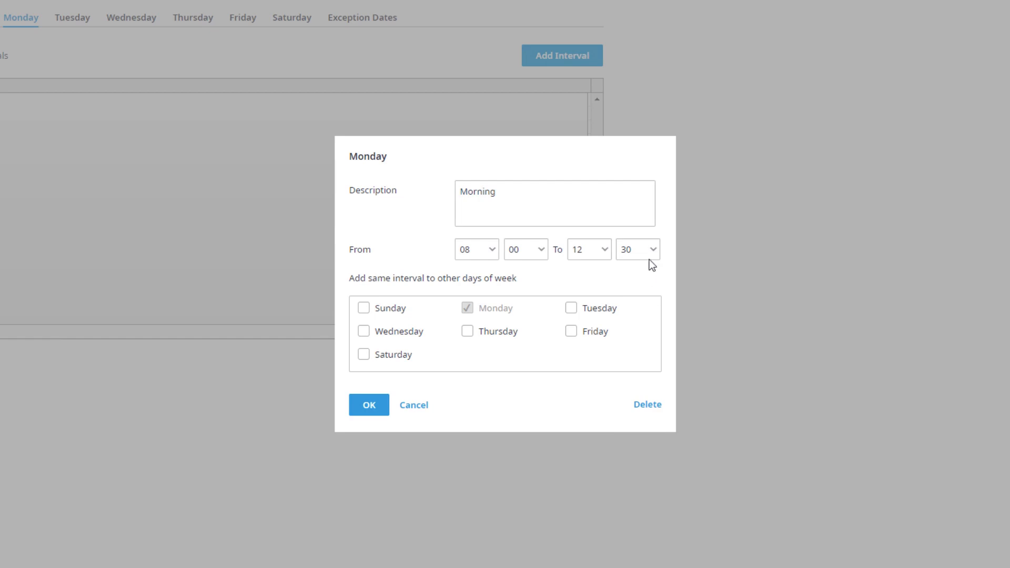
{"action": "left_click", "coordinate": [650, 250]}
{"action": "scroll", "coordinate": [644, 305], "scroll_direction": "up", "scroll_amount": 4}
{"action": "left_click", "coordinate": [618, 267]}
Apply the Morning interval to Tuesday, Wednesday, Thursday and Friday too, and save it
{"action": "left_click", "coordinate": [571, 309]}
{"action": "left_click", "coordinate": [364, 333]}
{"action": "left_click", "coordinate": [467, 331]}
{"action": "left_click", "coordinate": [571, 331]}
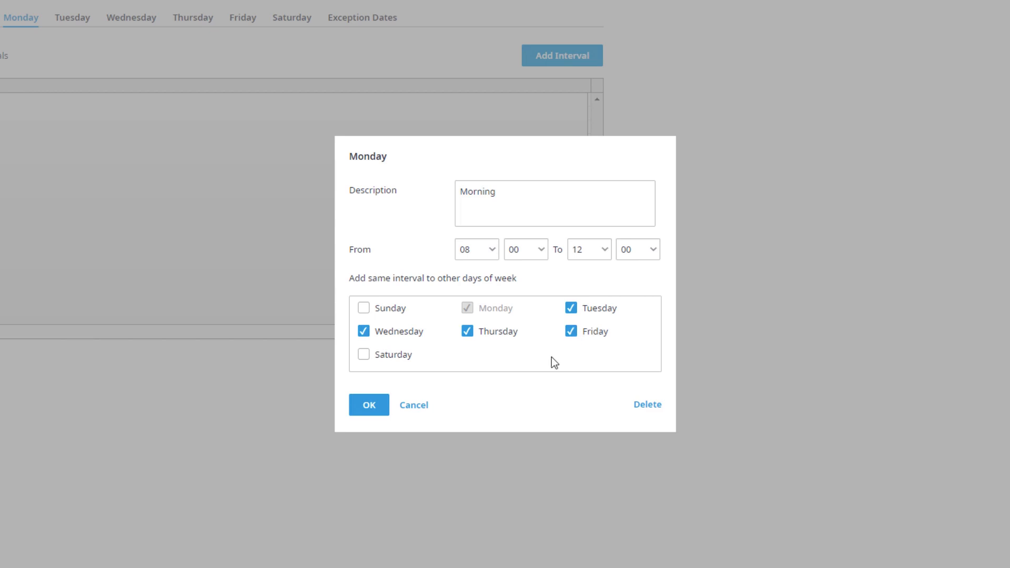
{"action": "left_click", "coordinate": [370, 407]}
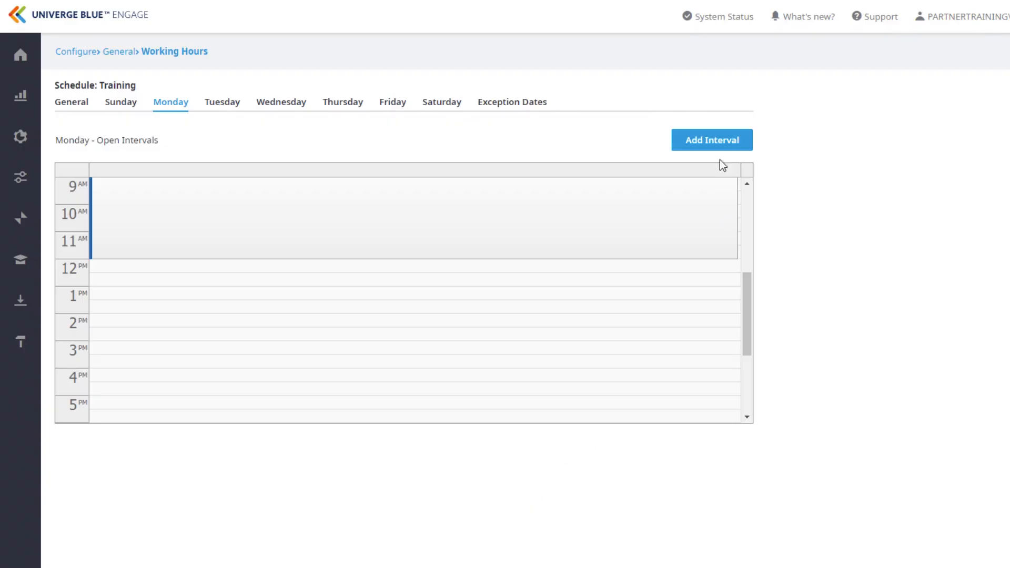
Create a second Monday interval described as "Afternoon", running from 13:00 to 17:30
{"action": "left_click", "coordinate": [678, 125]}
{"action": "left_click", "coordinate": [627, 263]}
{"action": "type", "text": "Afternoon"}
{"action": "left_click", "coordinate": [492, 251]}
{"action": "left_click", "coordinate": [468, 436]}
{"action": "left_click", "coordinate": [605, 250]}
{"action": "left_click", "coordinate": [578, 488]}
{"action": "left_click", "coordinate": [653, 249]}
{"action": "scroll", "coordinate": [632, 387], "scroll_direction": "down", "scroll_amount": 3}
{"action": "left_click", "coordinate": [631, 384]}
Apply the Afternoon interval to Tuesday through Friday as well and save it
{"action": "left_click", "coordinate": [568, 311]}
{"action": "left_click", "coordinate": [364, 331]}
{"action": "left_click", "coordinate": [467, 331]}
{"action": "left_click", "coordinate": [571, 331]}
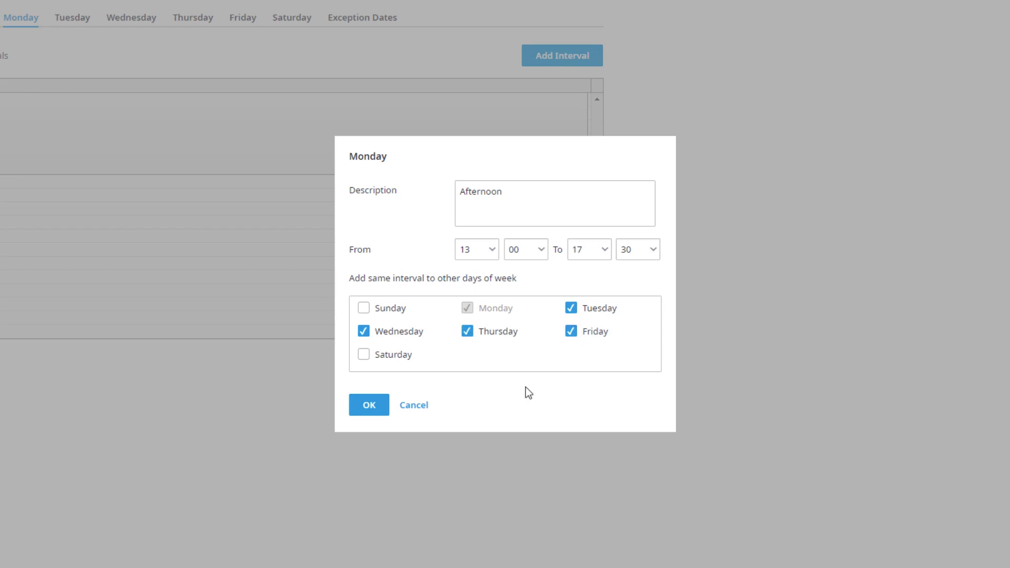
{"action": "left_click", "coordinate": [369, 405]}
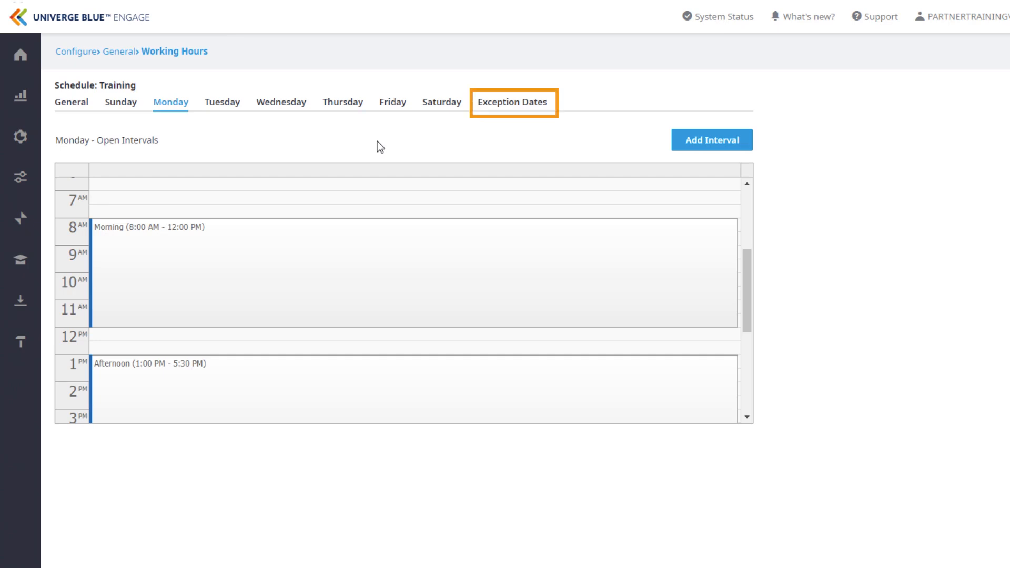
Add an exception date named "Company Party" on 10/25/2021 to the Training schedule
{"action": "left_click", "coordinate": [518, 110]}
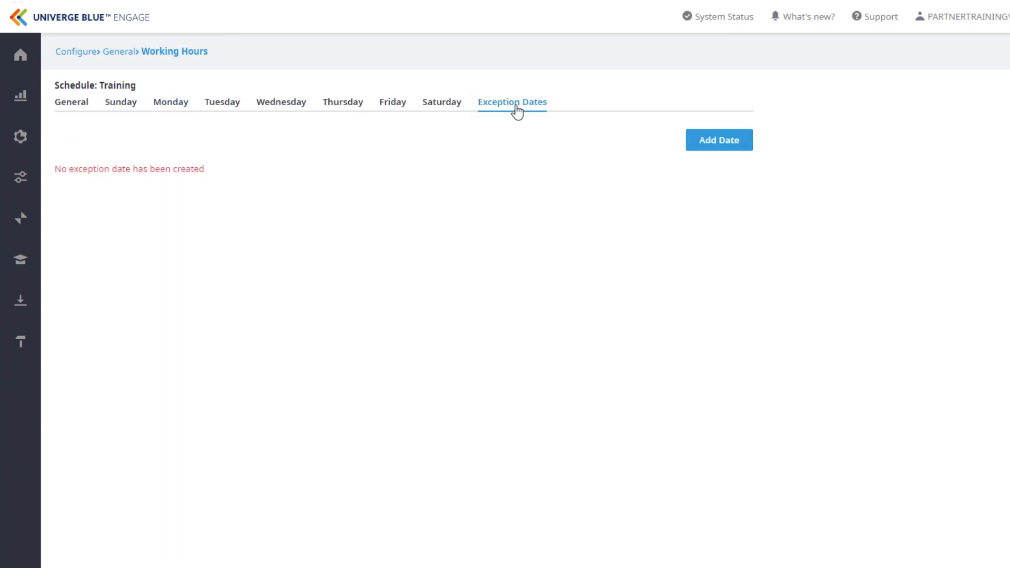
{"action": "left_click", "coordinate": [722, 140]}
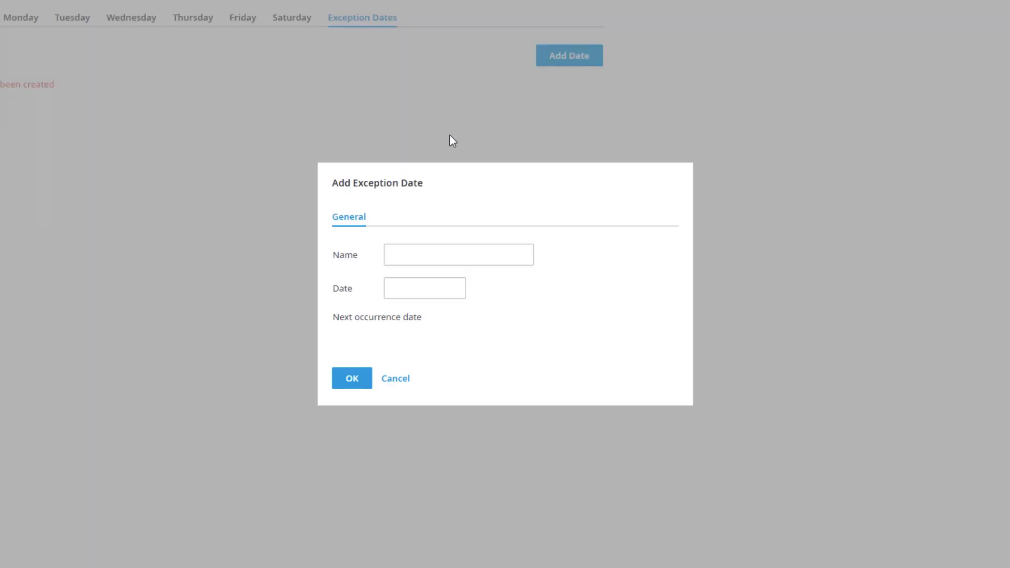
{"action": "left_click", "coordinate": [447, 249]}
{"action": "type", "text": "Company Party"}
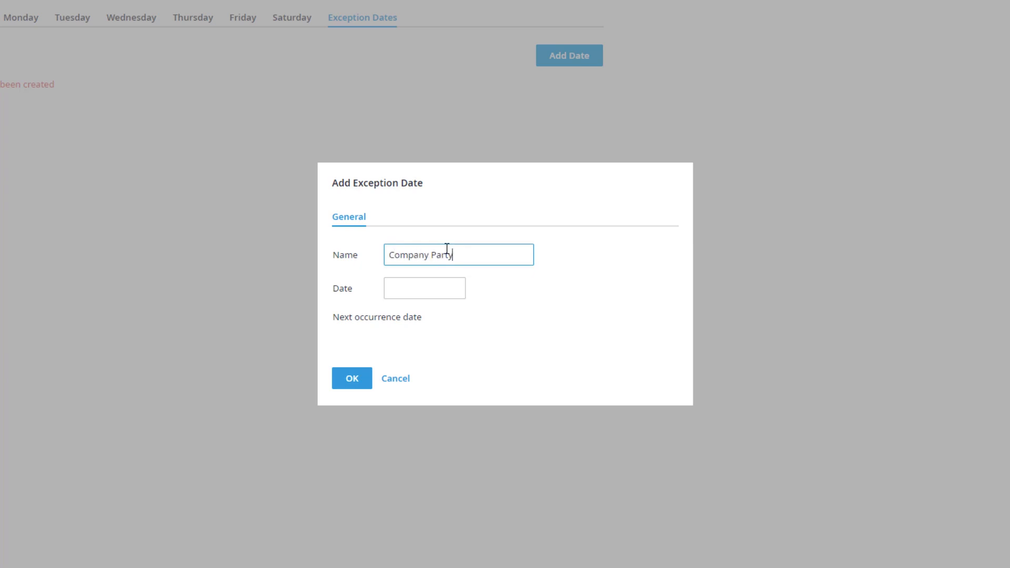
{"action": "left_click", "coordinate": [415, 291]}
{"action": "left_click", "coordinate": [393, 308]}
{"action": "left_click", "coordinate": [394, 308]}
{"action": "left_click", "coordinate": [442, 387]}
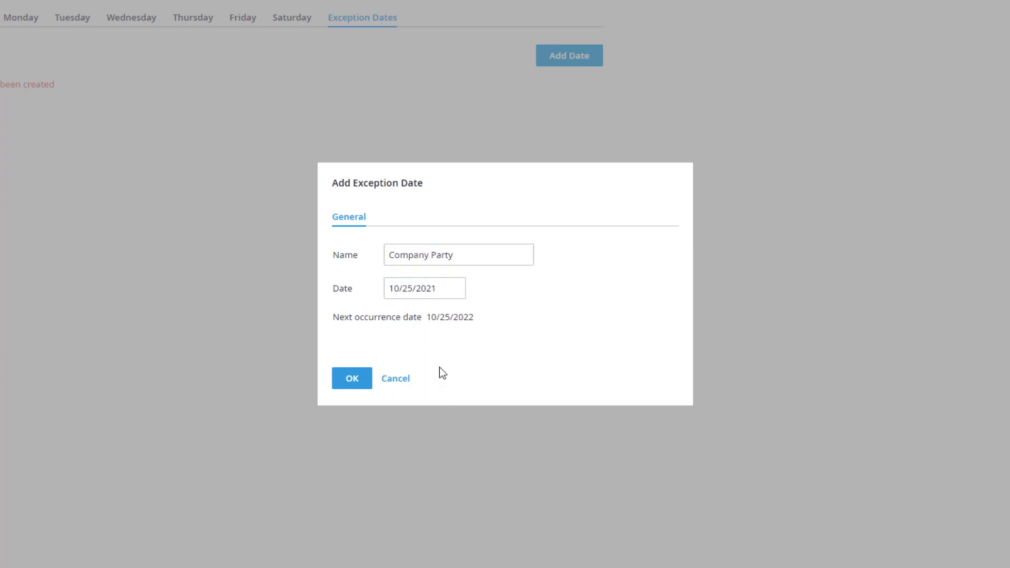
{"action": "left_click", "coordinate": [366, 381]}
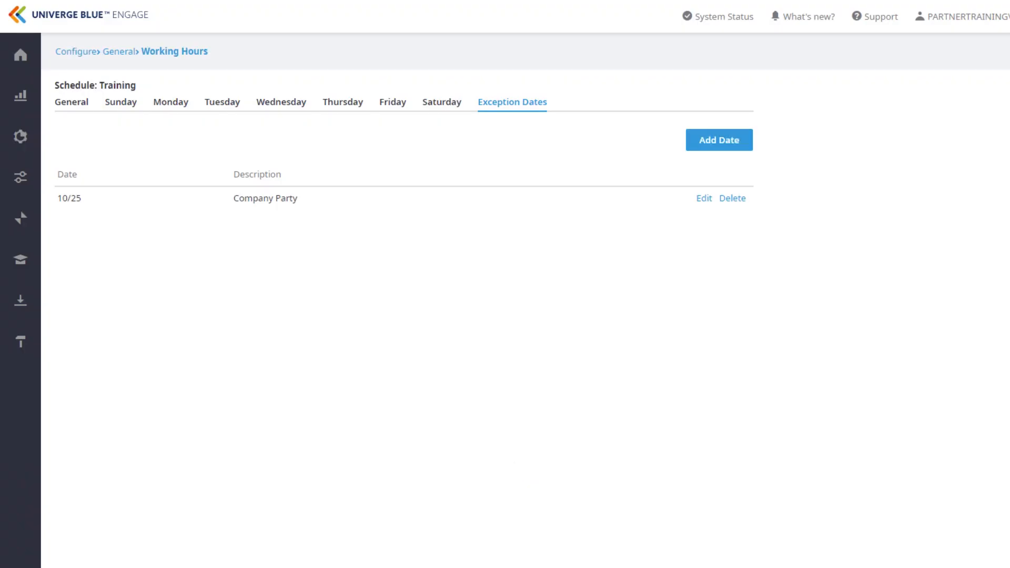
Give the Company Party exception date an open interval from 08:00 to 11:00 described as "Company Party", and save the changes
{"action": "left_click", "coordinate": [704, 200]}
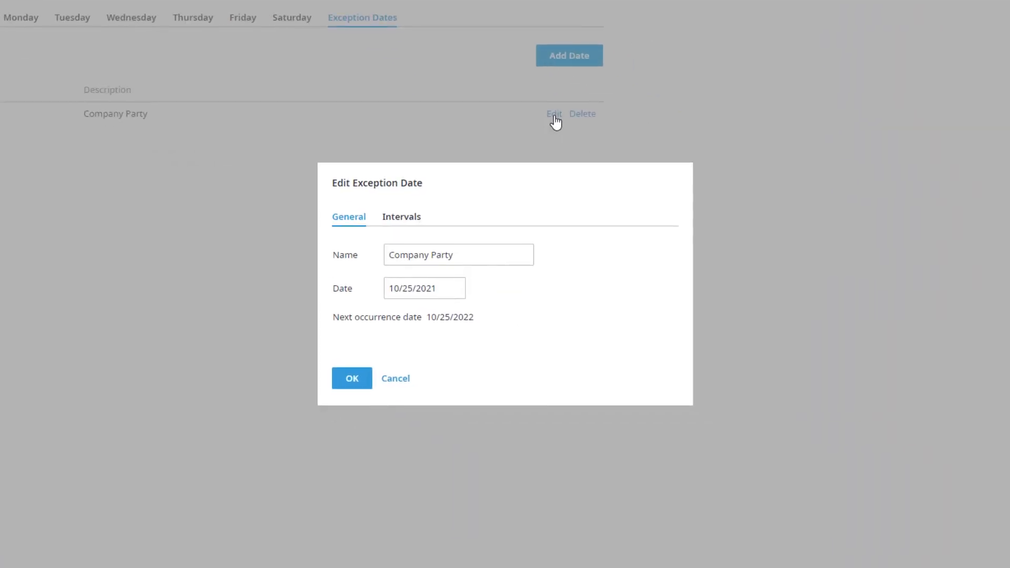
{"action": "left_click", "coordinate": [407, 222]}
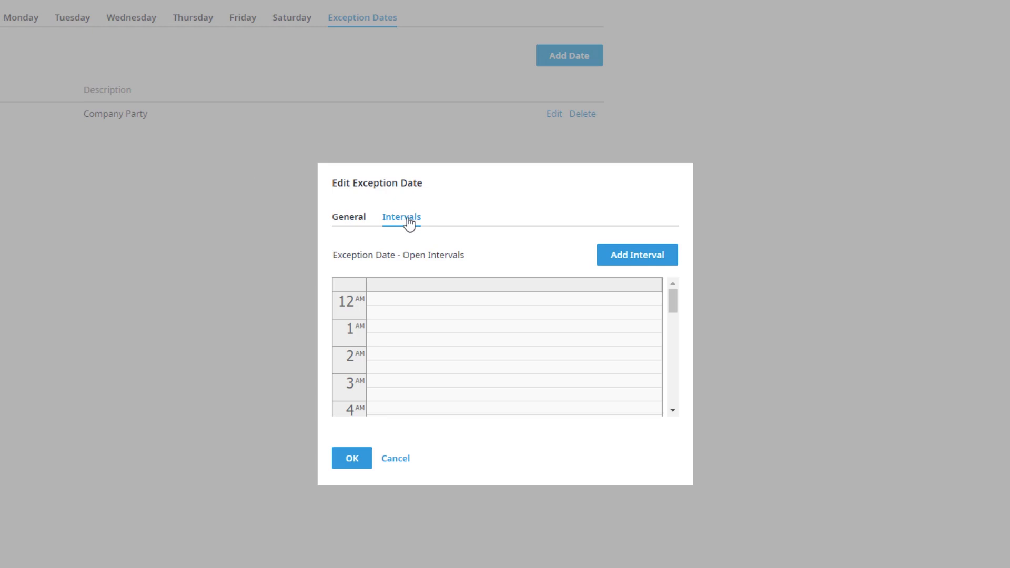
{"action": "left_click", "coordinate": [621, 257]}
{"action": "left_click", "coordinate": [491, 288]}
{"action": "left_click", "coordinate": [463, 411]}
{"action": "left_click", "coordinate": [488, 323]}
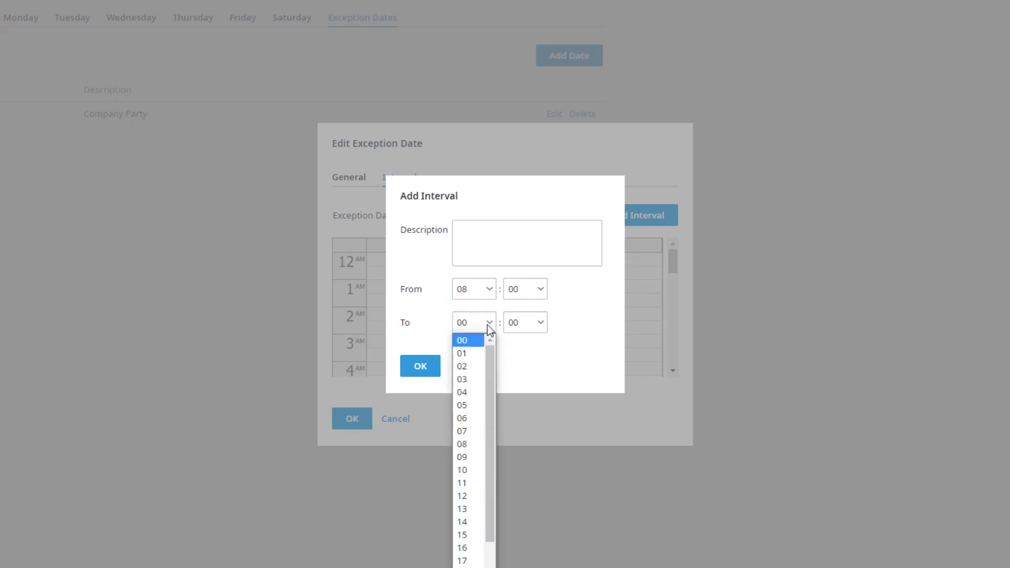
{"action": "left_click", "coordinate": [465, 483]}
{"action": "left_click", "coordinate": [493, 225]}
{"action": "type", "text": "Company Party"}
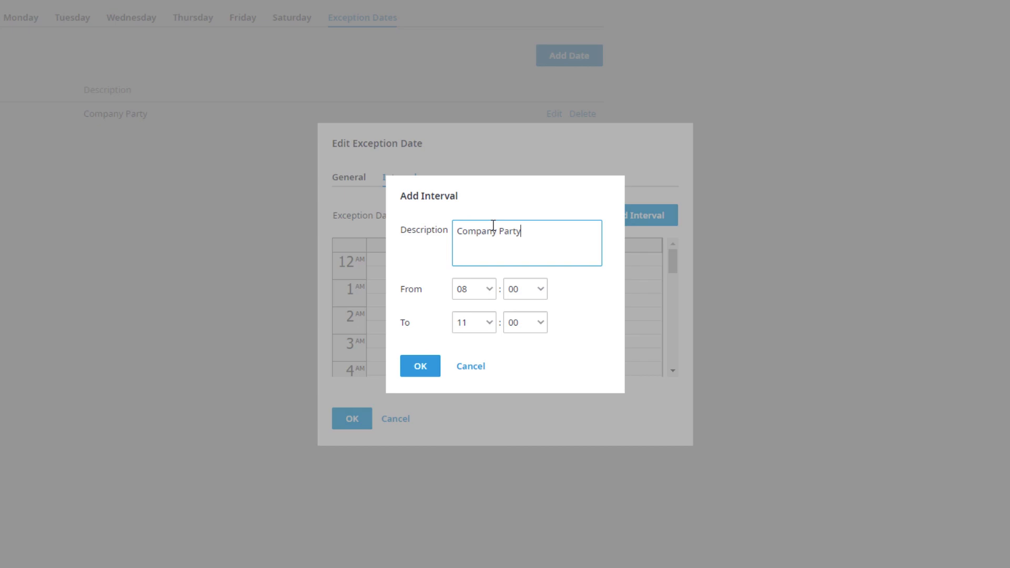
{"action": "left_click", "coordinate": [428, 370]}
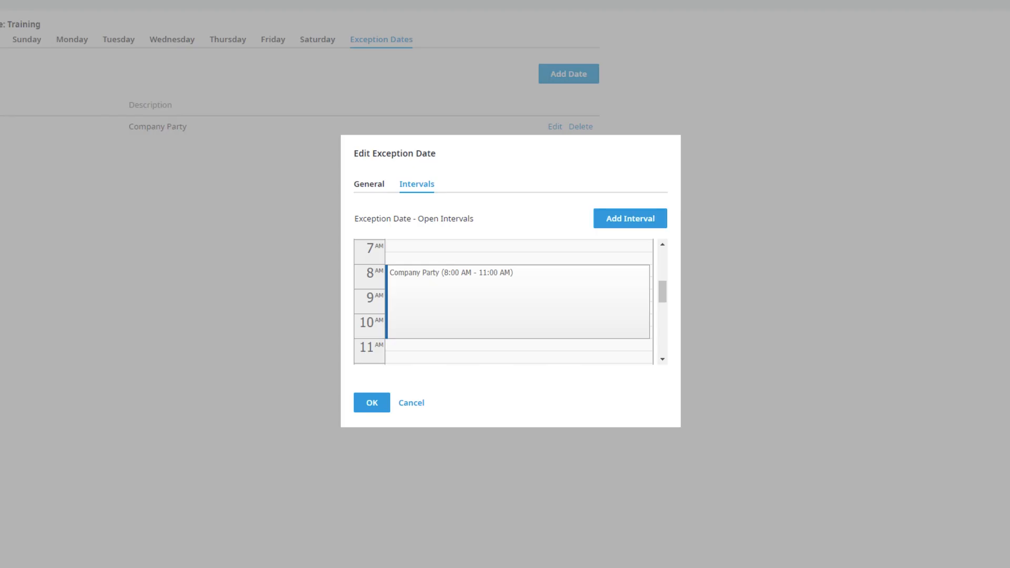
{"action": "left_click", "coordinate": [372, 403]}
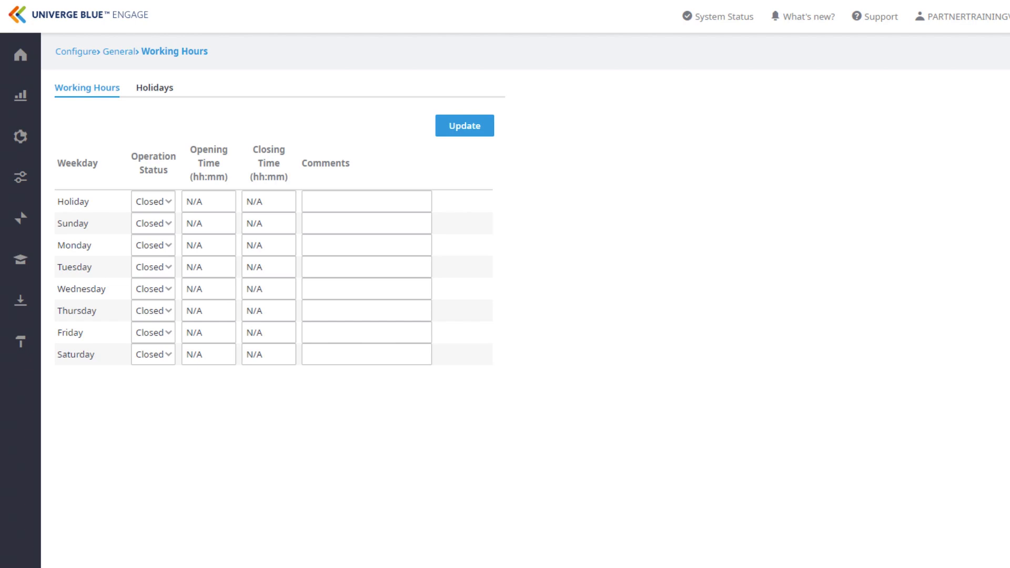
Set the operation status to Open for Monday through Friday in the weekday table
{"action": "left_click", "coordinate": [161, 249]}
{"action": "left_click", "coordinate": [157, 265]}
{"action": "left_click", "coordinate": [156, 267]}
{"action": "left_click", "coordinate": [155, 285]}
{"action": "left_click", "coordinate": [155, 289]}
{"action": "left_click", "coordinate": [156, 308]}
{"action": "left_click", "coordinate": [156, 310]}
{"action": "left_click", "coordinate": [156, 329]}
{"action": "left_click", "coordinate": [156, 332]}
{"action": "left_click", "coordinate": [156, 358]}
Set the opening time to 08:00 for Monday through Friday
{"action": "left_click", "coordinate": [222, 240]}
{"action": "type", "text": "08:00"}
{"action": "triple_click", "coordinate": [212, 246]}
{"action": "key", "text": "ctrl+c"}
{"action": "triple_click", "coordinate": [201, 268]}
{"action": "key", "text": "ctrl+v"}
{"action": "triple_click", "coordinate": [207, 289]}
{"action": "key", "text": "ctrl+v"}
{"action": "triple_click", "coordinate": [211, 311]}
{"action": "key", "text": "ctrl+v"}
{"action": "key", "text": "ctrl+v"}
Set the closing time to 17:30 for Monday through Friday
{"action": "triple_click", "coordinate": [262, 246]}
{"action": "type", "text": "17:30"}
{"action": "triple_click", "coordinate": [262, 246]}
{"action": "key", "text": "ctrl+c"}
{"action": "triple_click", "coordinate": [265, 268]}
{"action": "key", "text": "ctrl+v"}
{"action": "triple_click", "coordinate": [266, 289]}
{"action": "key", "text": "ctrl+v"}
{"action": "triple_click", "coordinate": [265, 311]}
{"action": "key", "text": "ctrl+v"}
{"action": "triple_click", "coordinate": [264, 333]}
{"action": "key", "text": "ctrl+v"}
Enter the comment "Open" for Monday and save the weekday working hours
{"action": "left_click", "coordinate": [352, 251]}
{"action": "type", "text": "Open"}
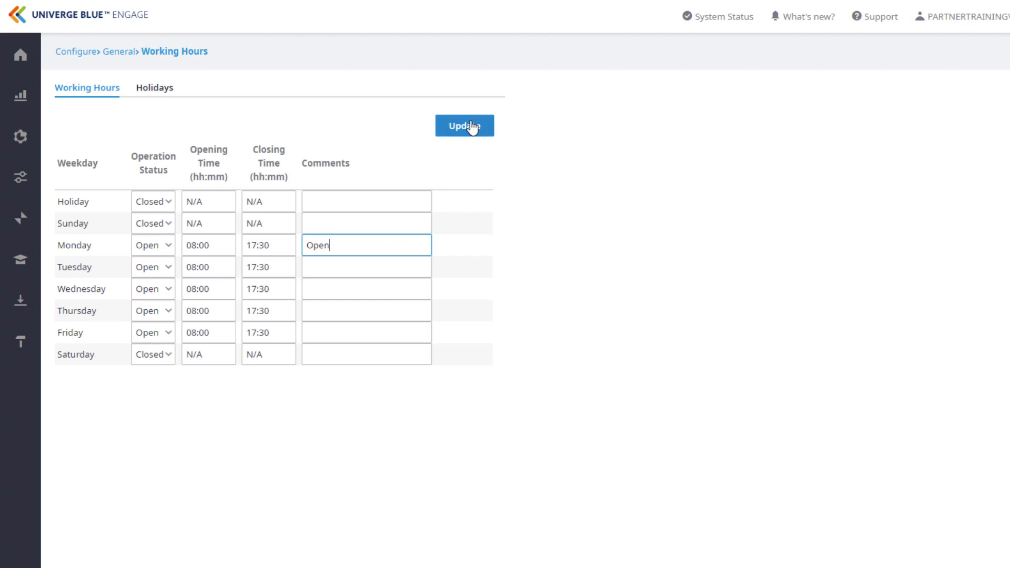
{"action": "left_click", "coordinate": [473, 127]}
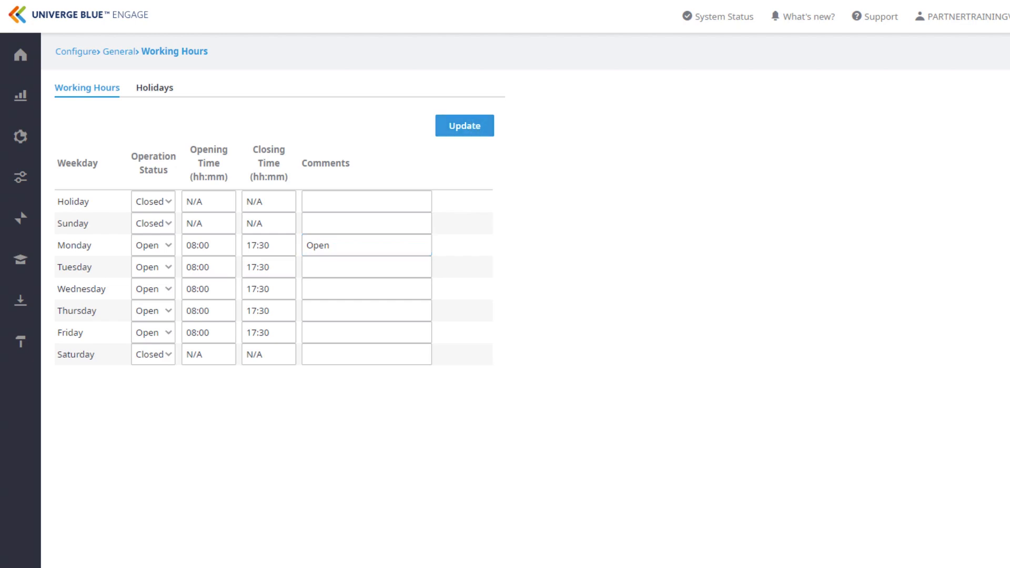